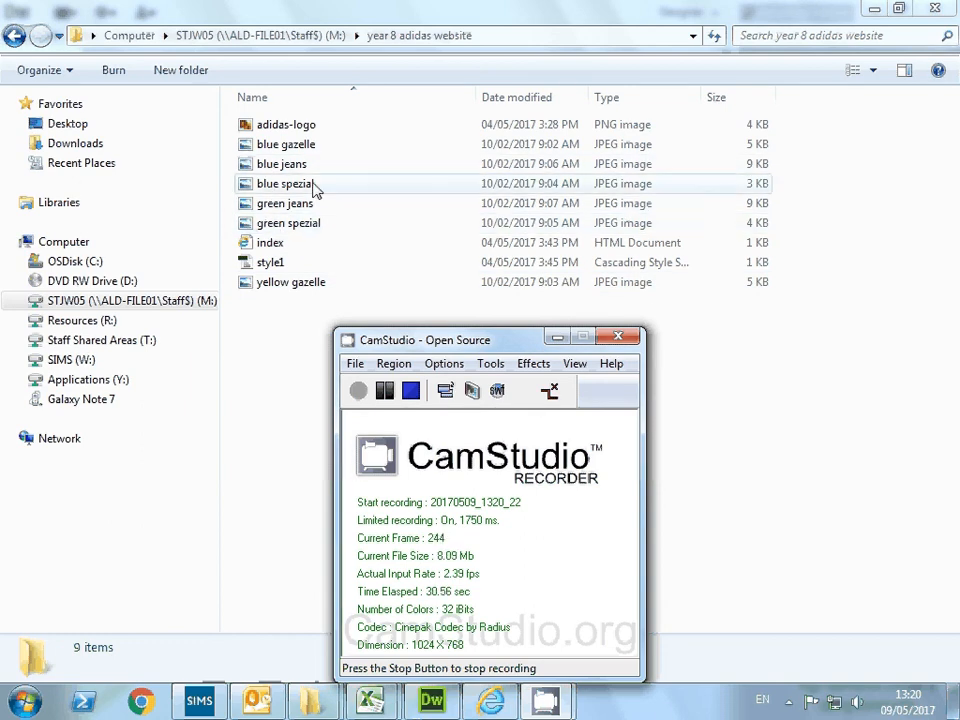
Switch to Dreamweaver and start a rollover image in the cell beside the welcome text, using blue gazelle.jpg as the original image.
click(440, 703)
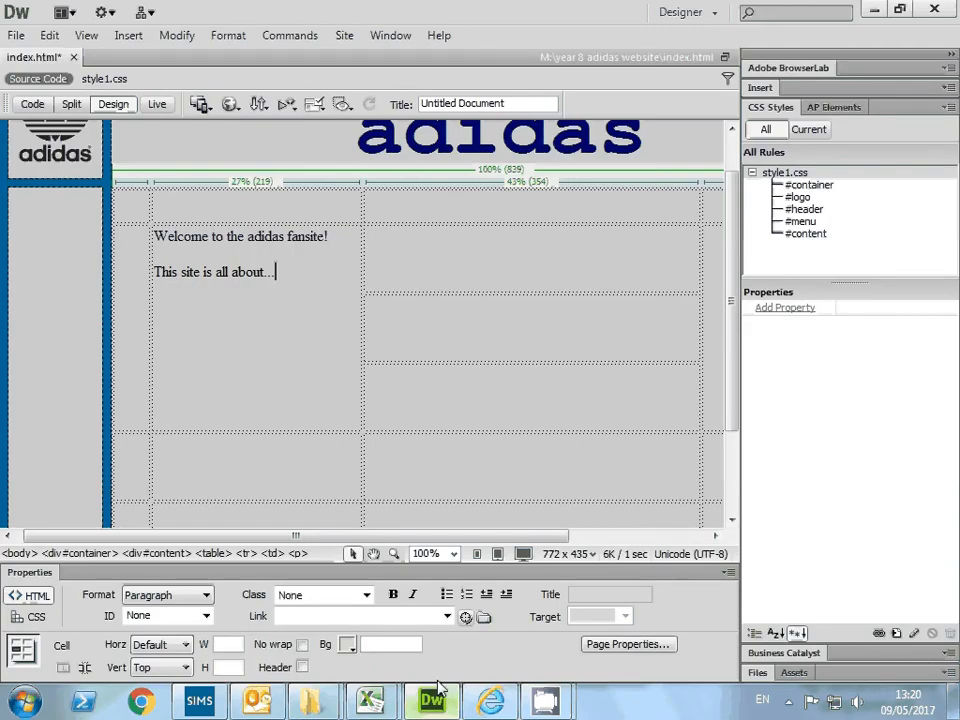
click(409, 253)
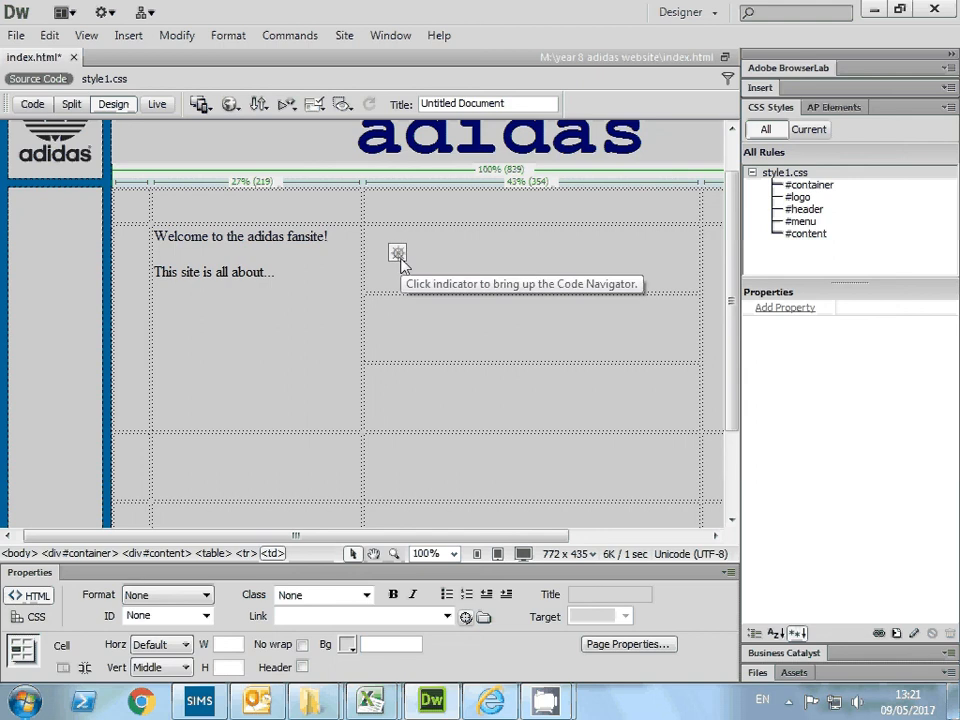
click(129, 36)
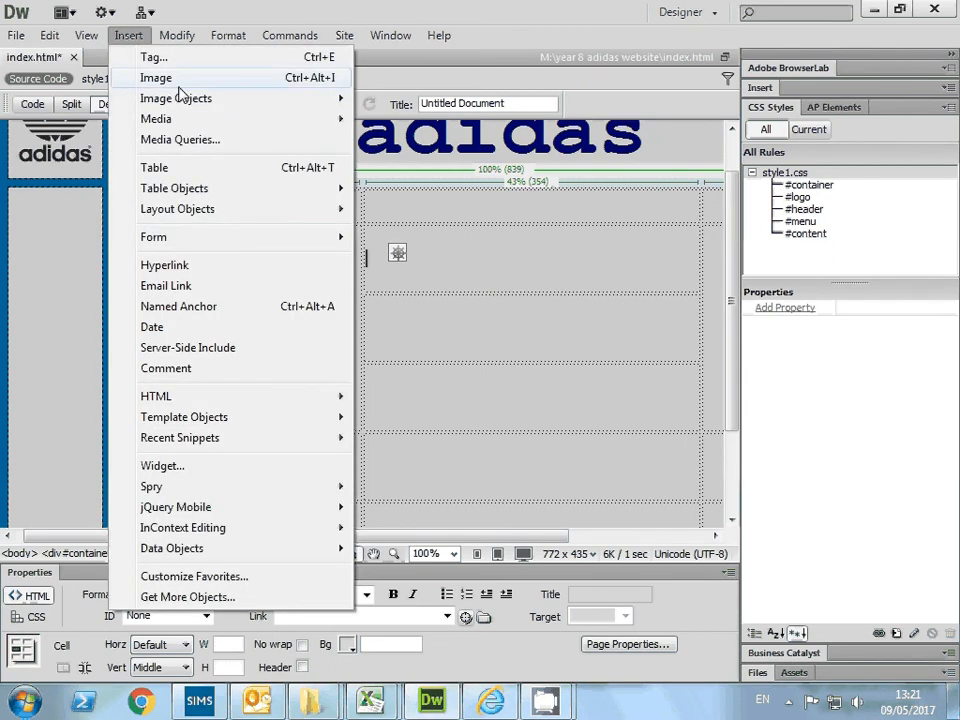
mouse_move(185, 102)
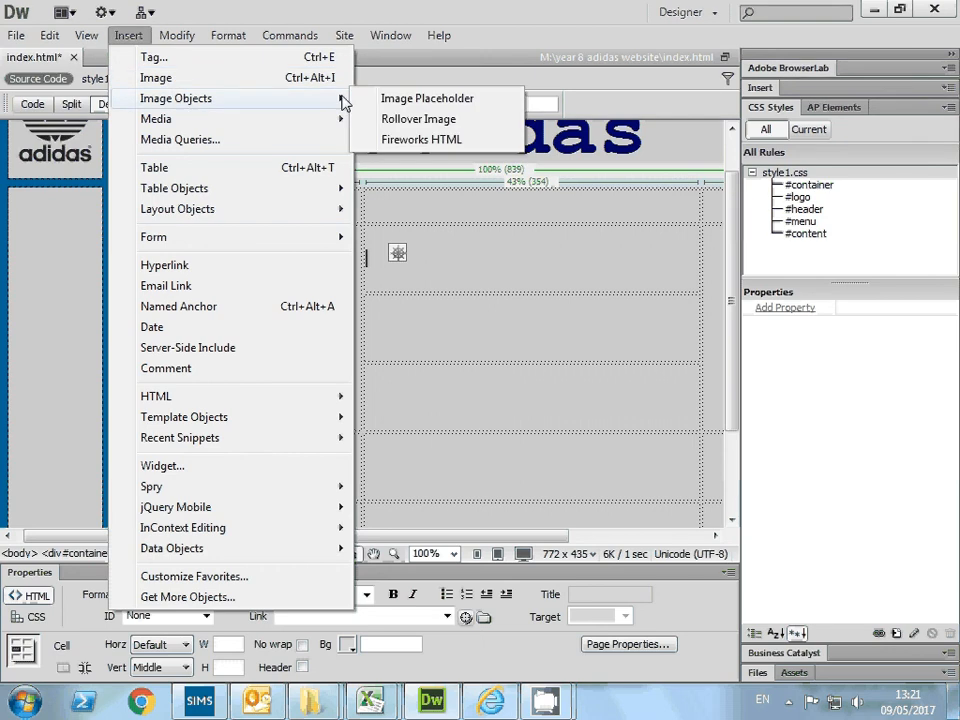
click(418, 122)
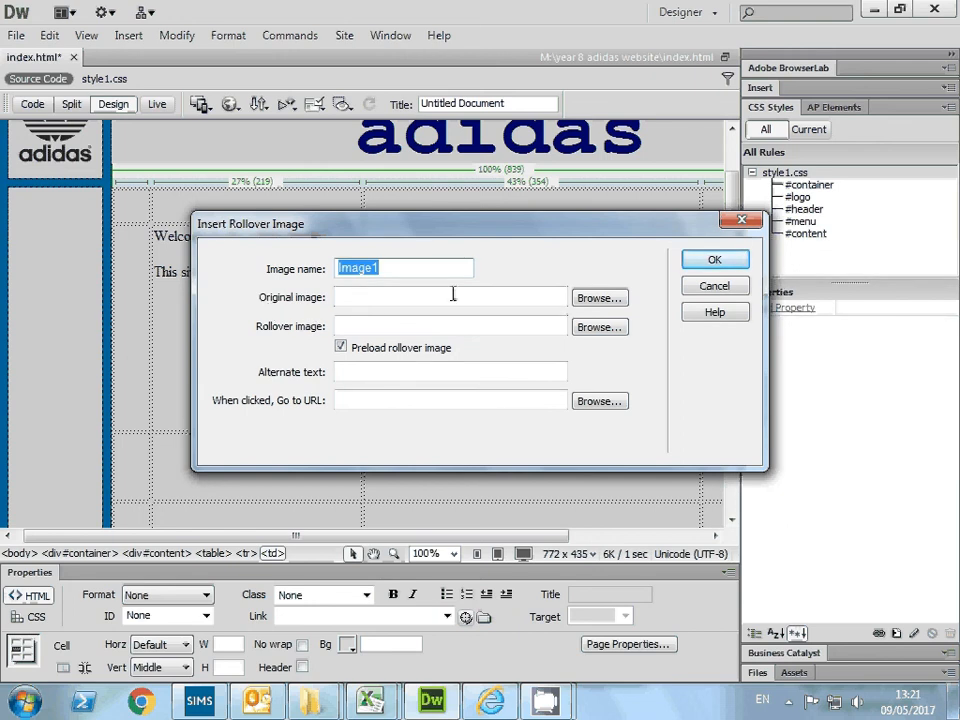
click(608, 300)
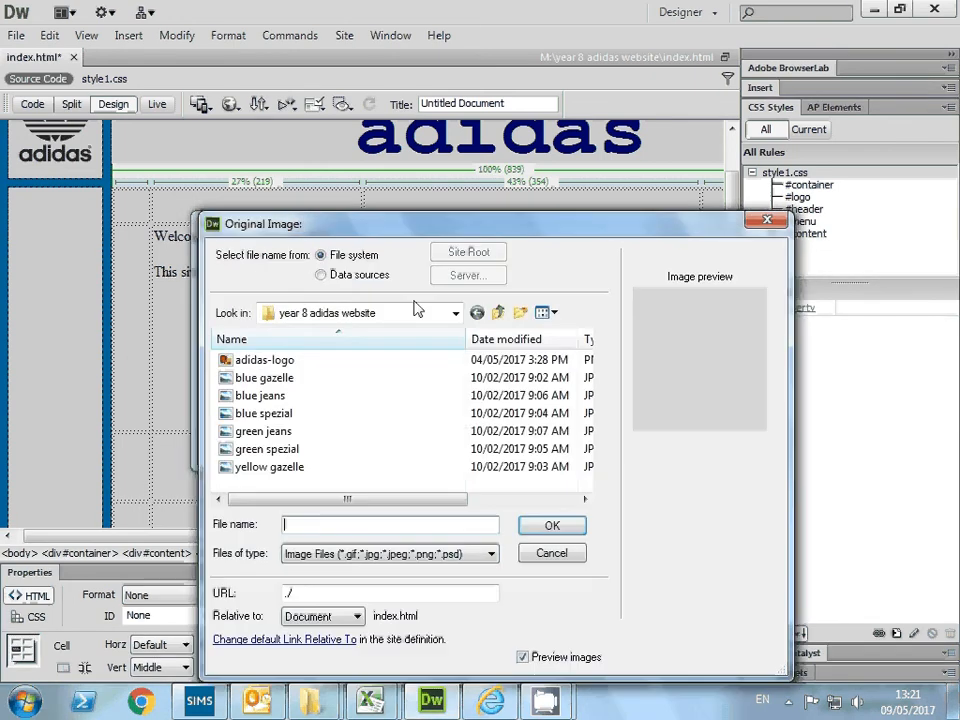
click(284, 378)
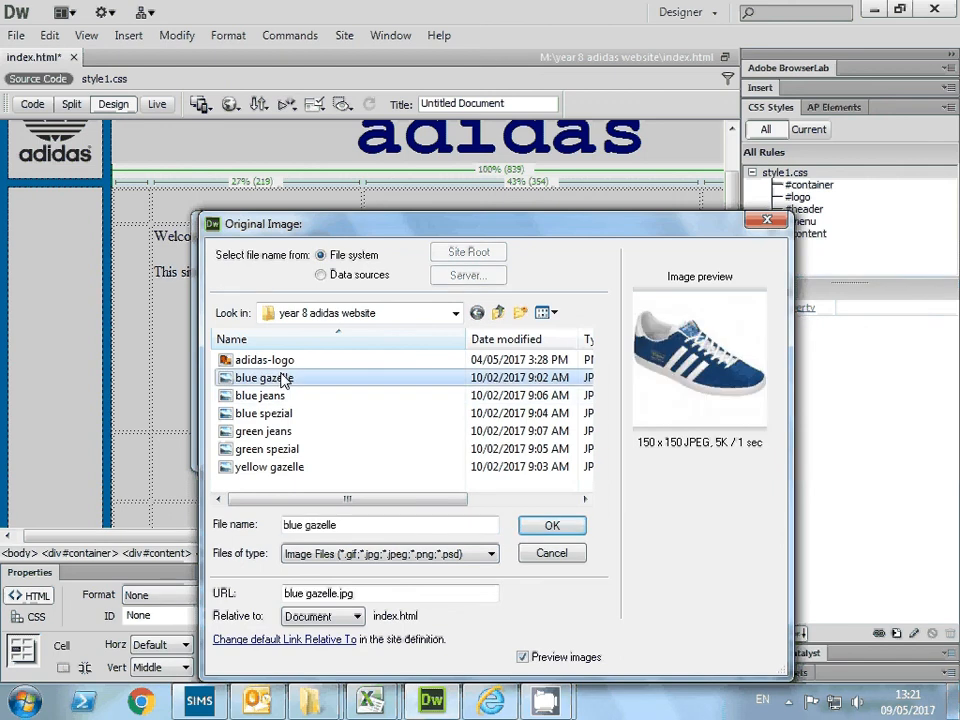
click(574, 529)
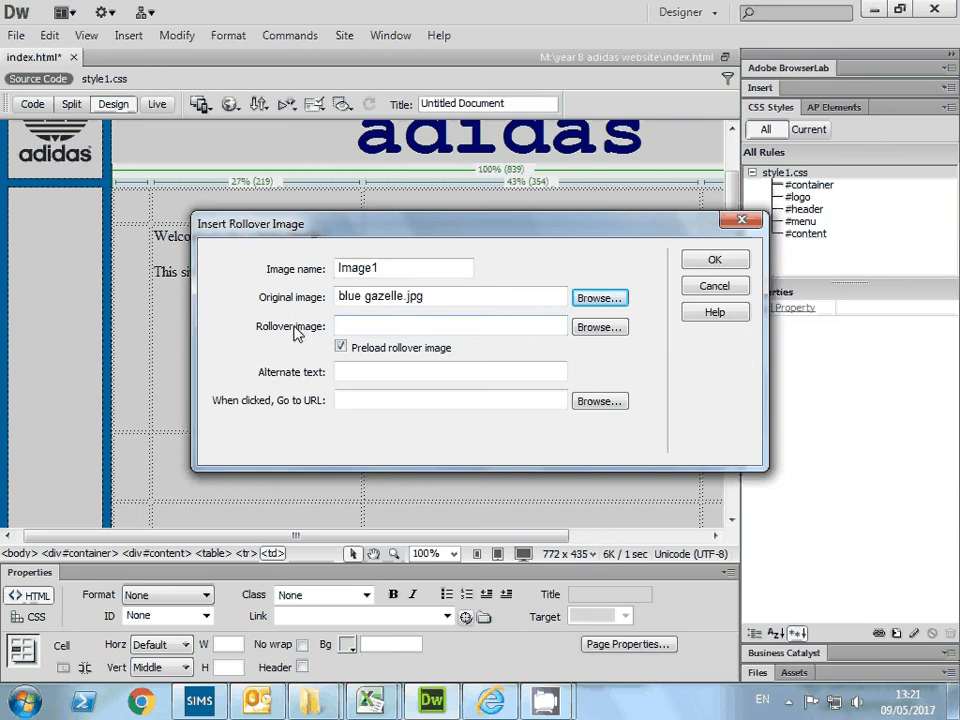
Set the rollover image to yellow gazelle.jpg and enter "Adidad Gazelle trainers" as the alternate text.
click(599, 327)
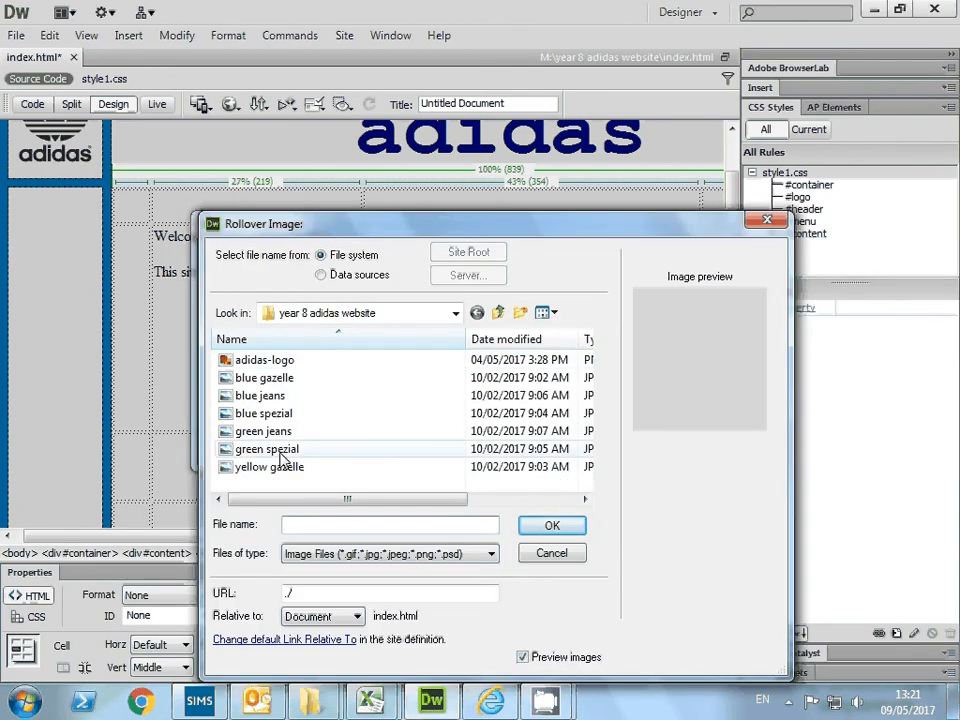
click(281, 470)
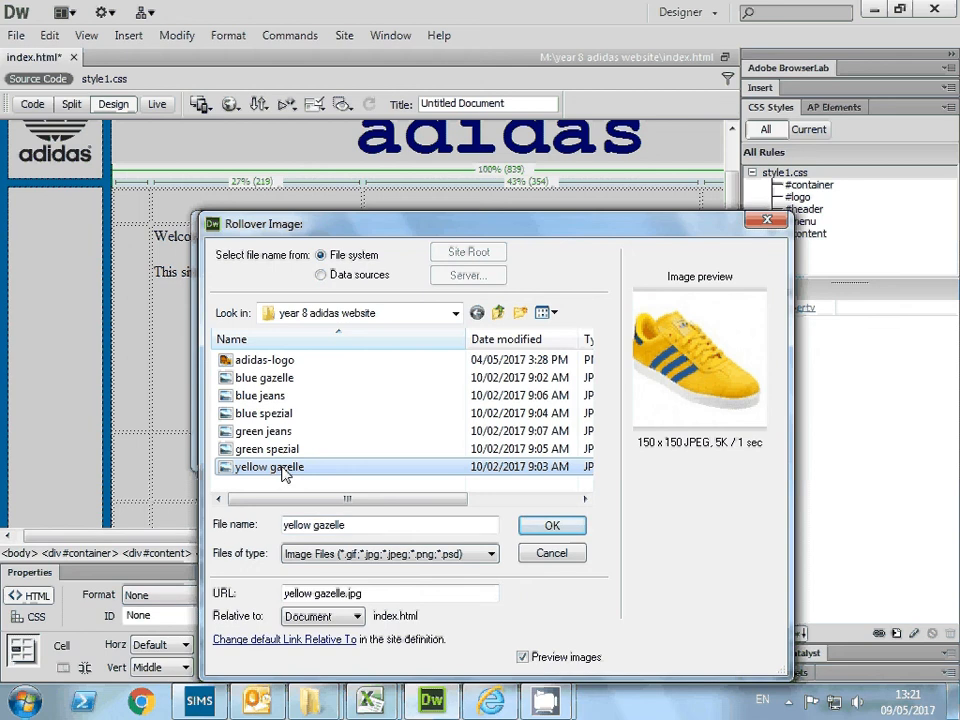
click(573, 528)
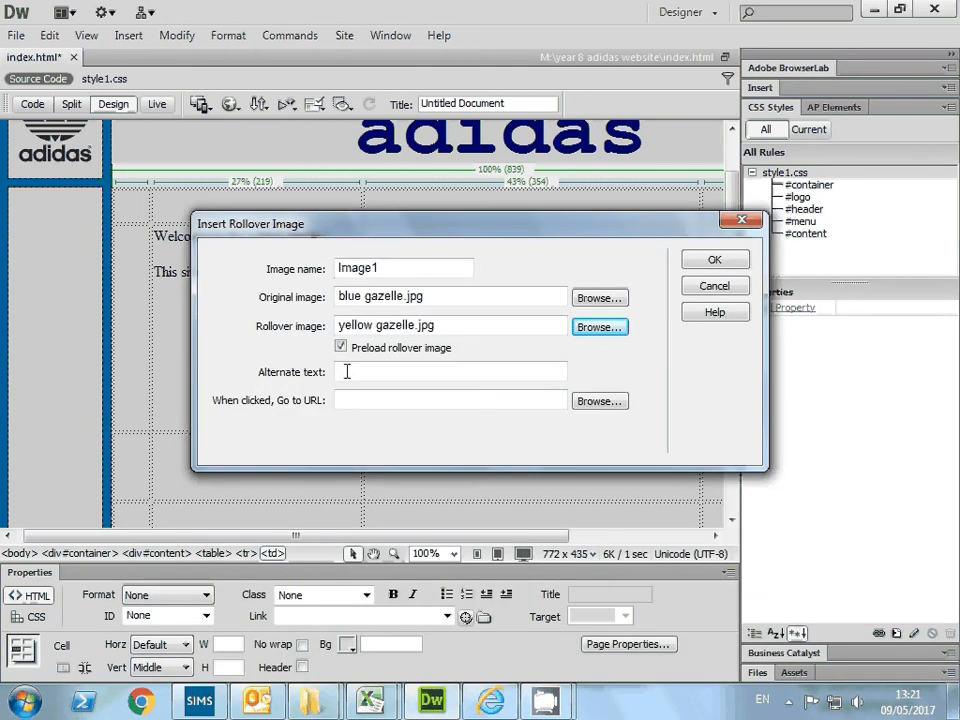
click(497, 377)
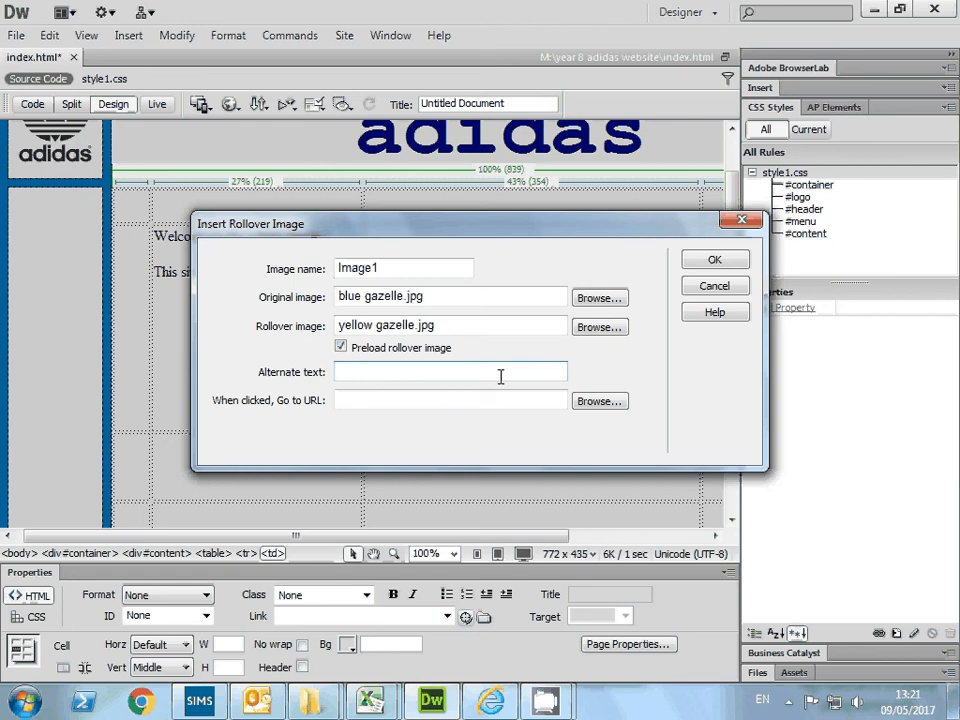
text(Adidad Gazelle trainers)
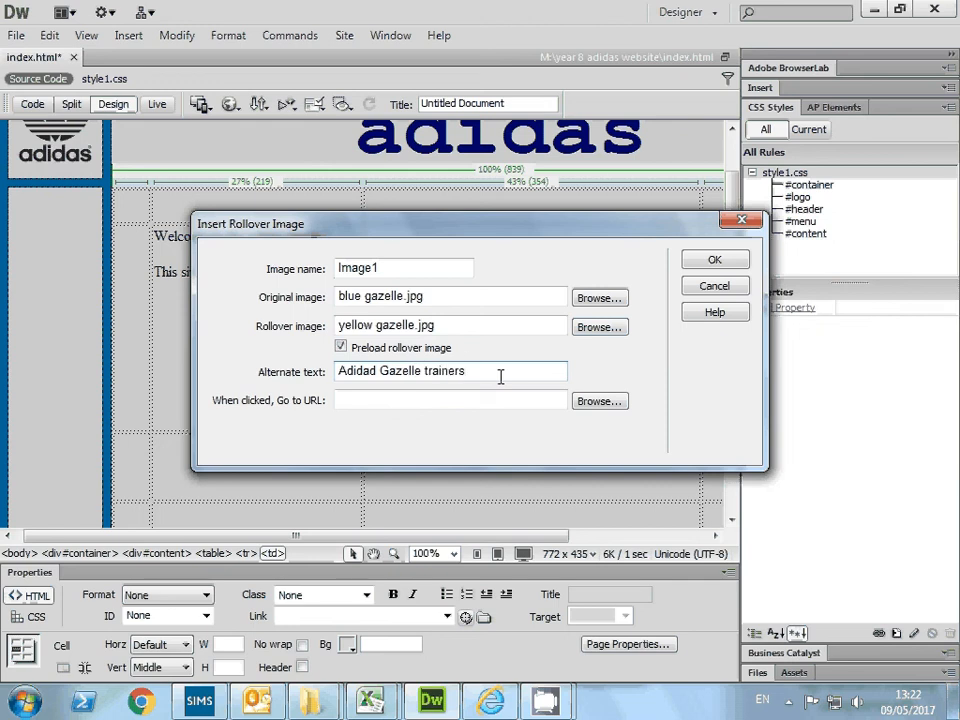
click(344, 404)
click(597, 401)
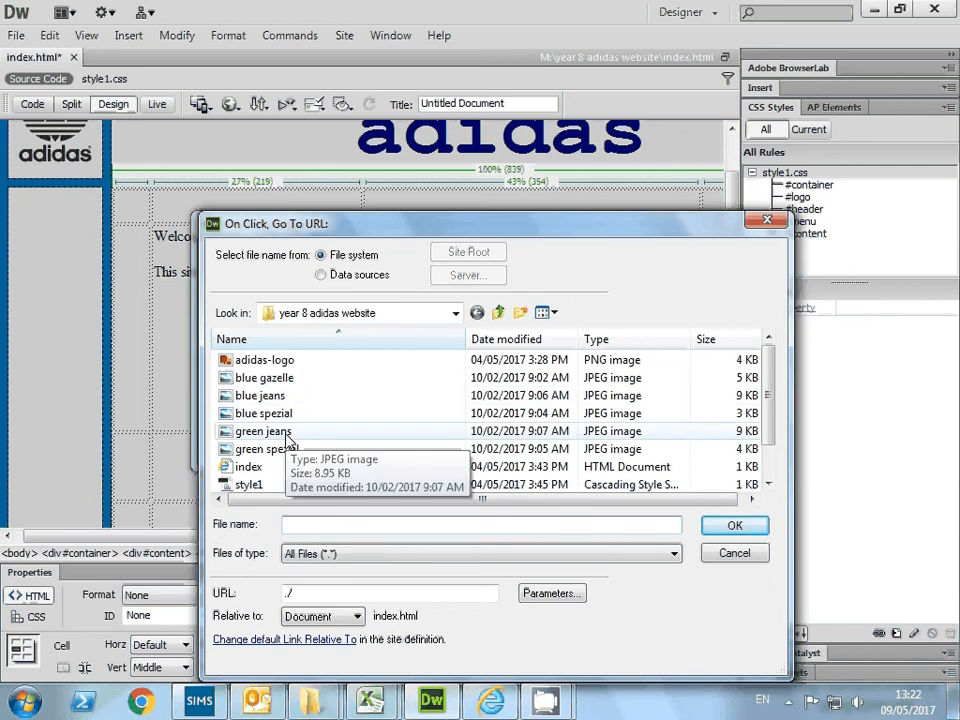
click(734, 555)
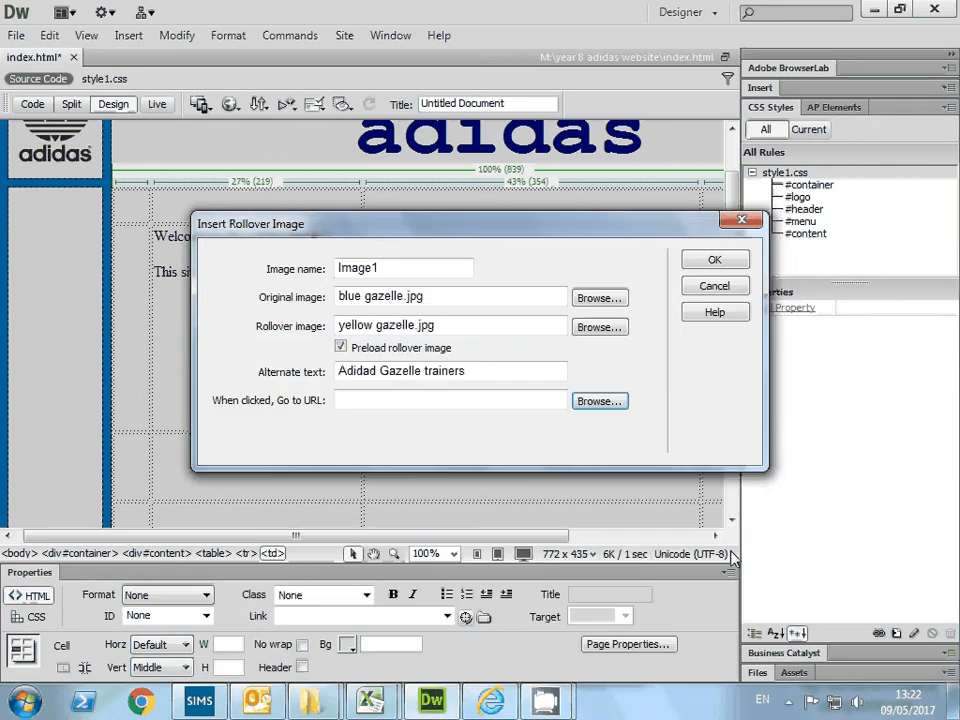
Insert the configured rollover image and centre it horizontally within its table cell.
click(710, 261)
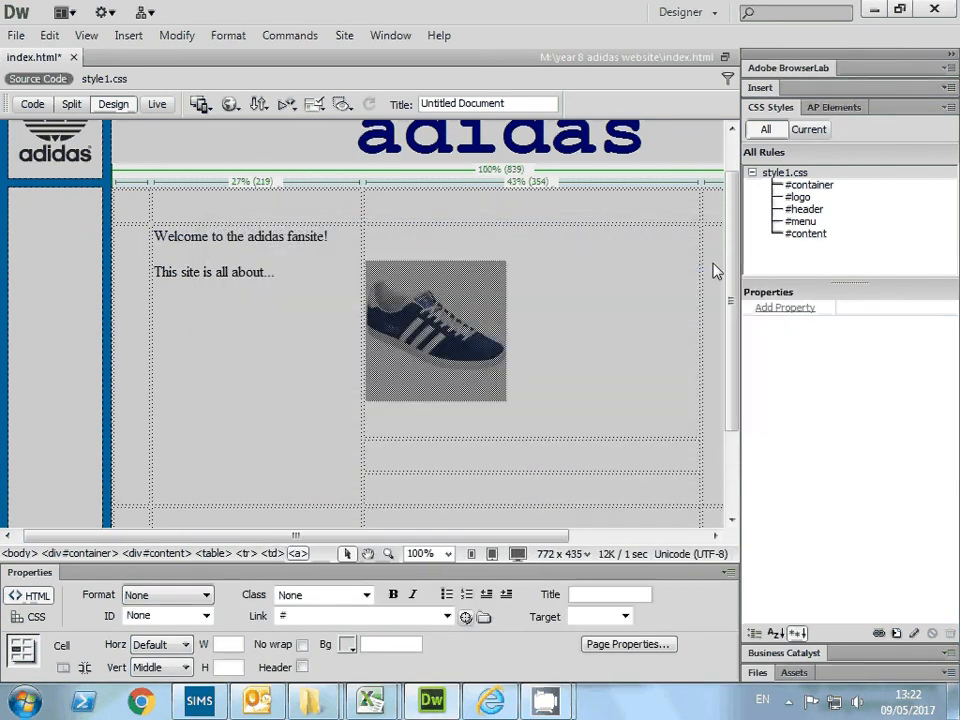
click(545, 457)
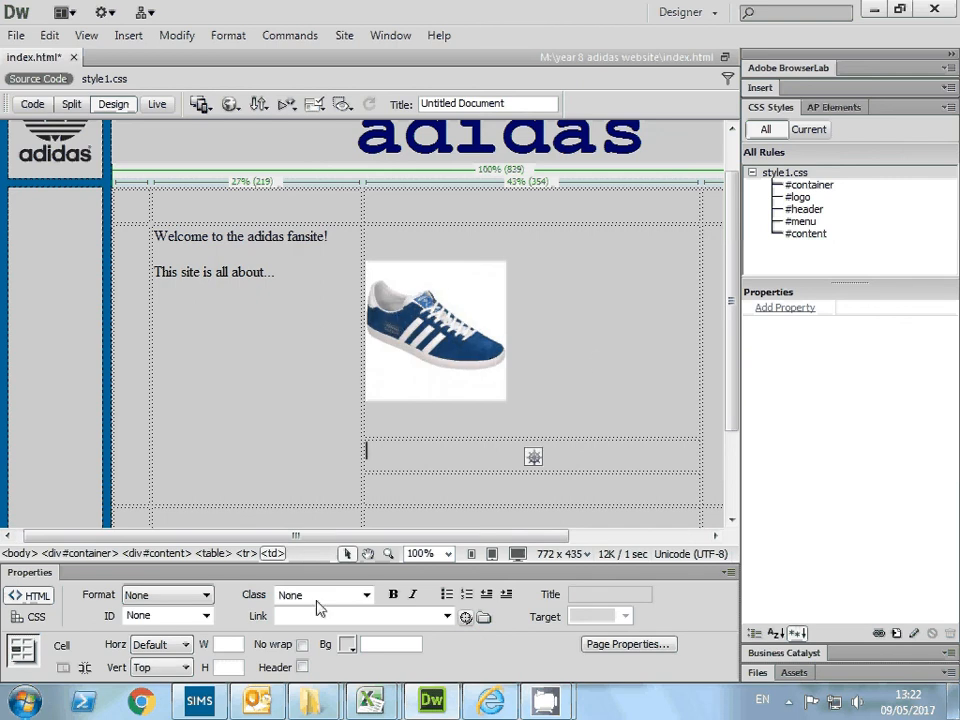
click(581, 339)
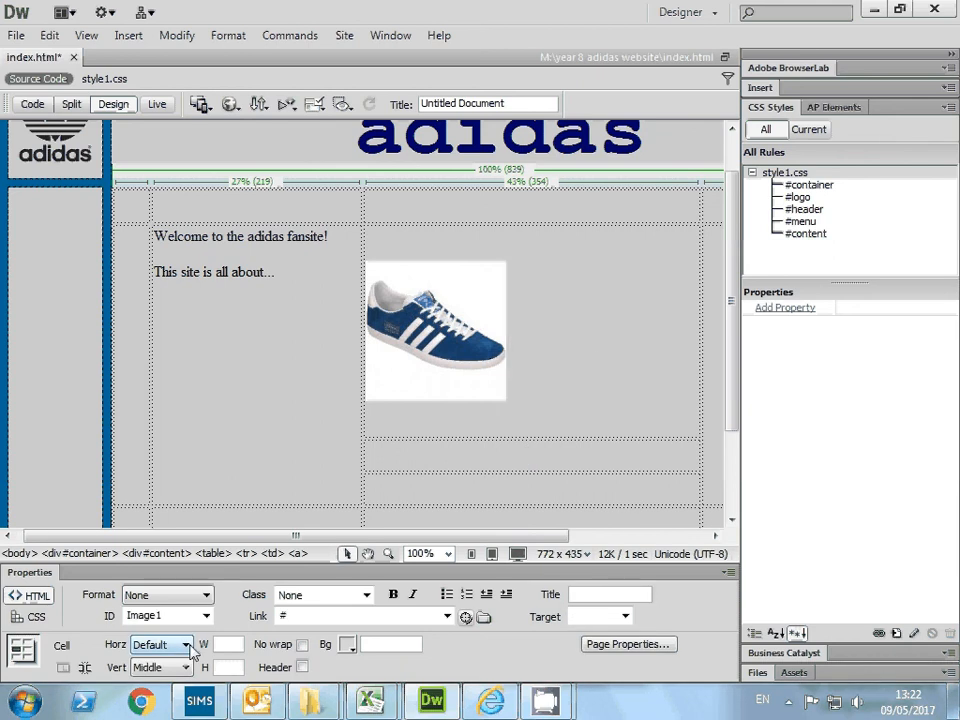
click(190, 645)
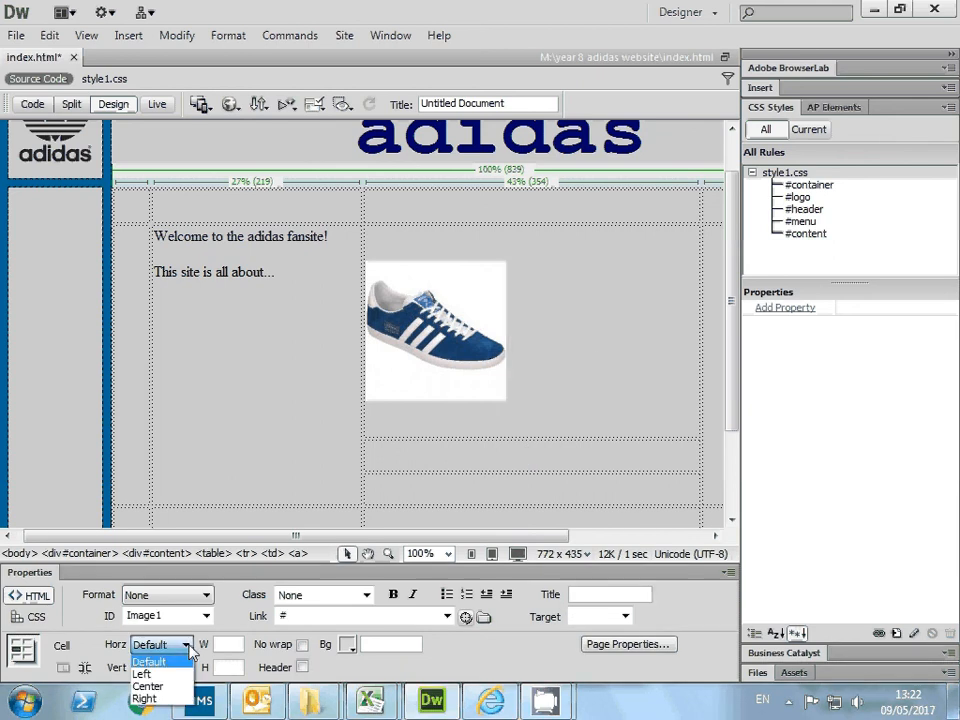
click(148, 686)
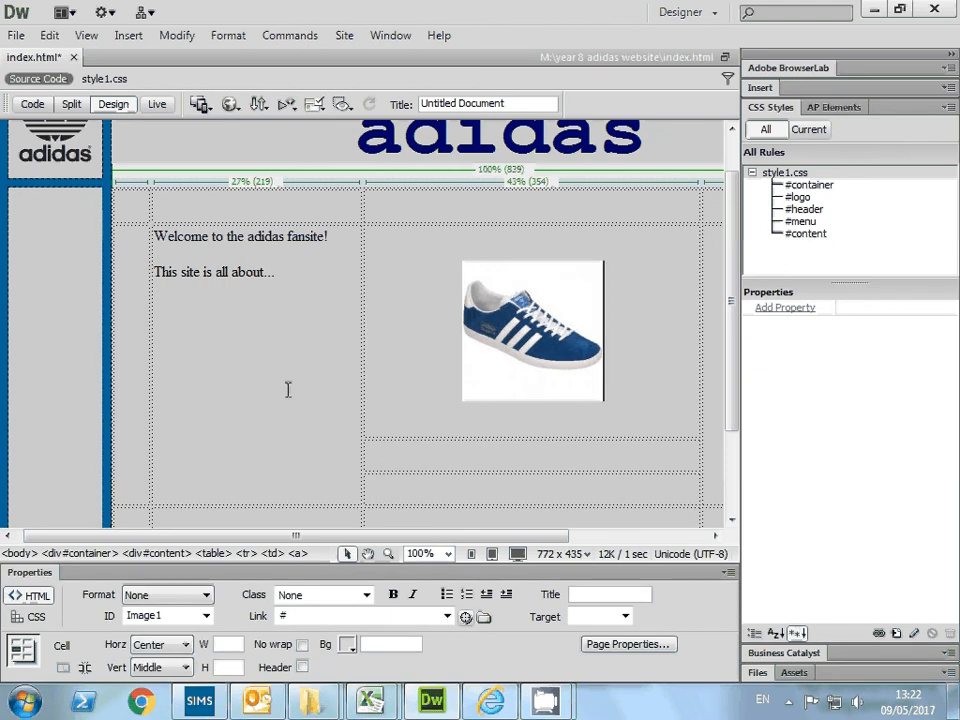
Narrow the shoe image's table column to about 25% of the table width and save the page.
click(315, 371)
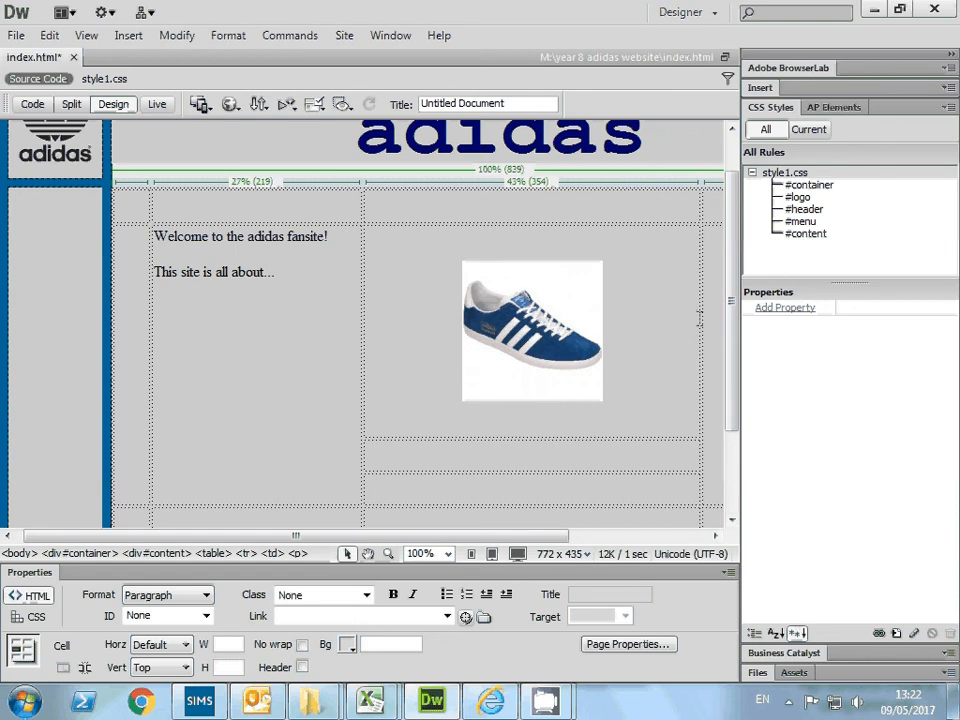
drag(700, 308, 560, 333)
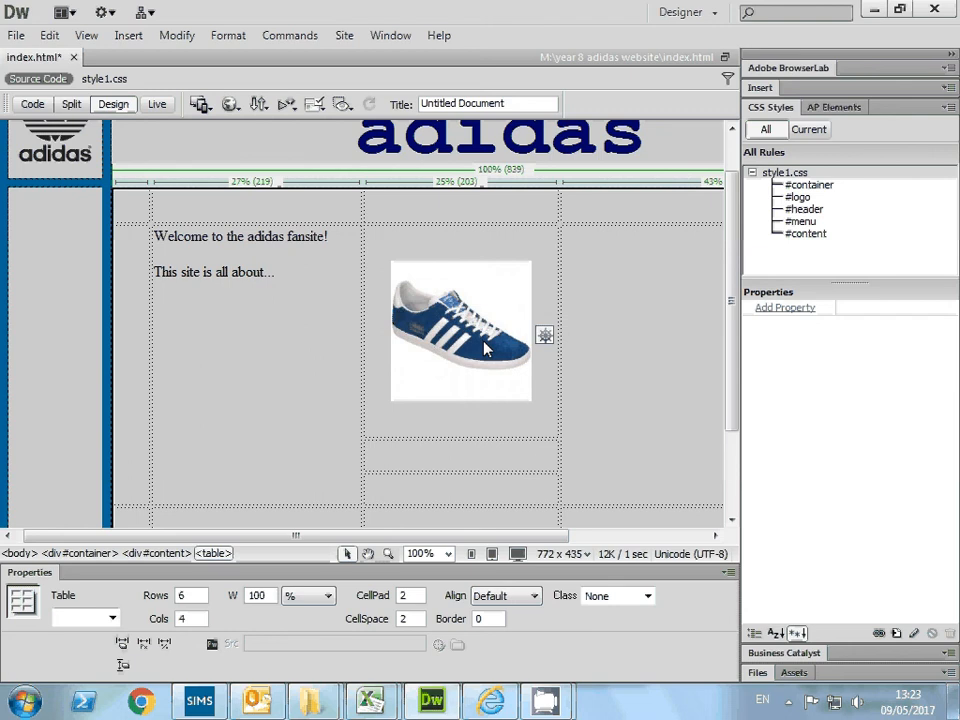
click(16, 36)
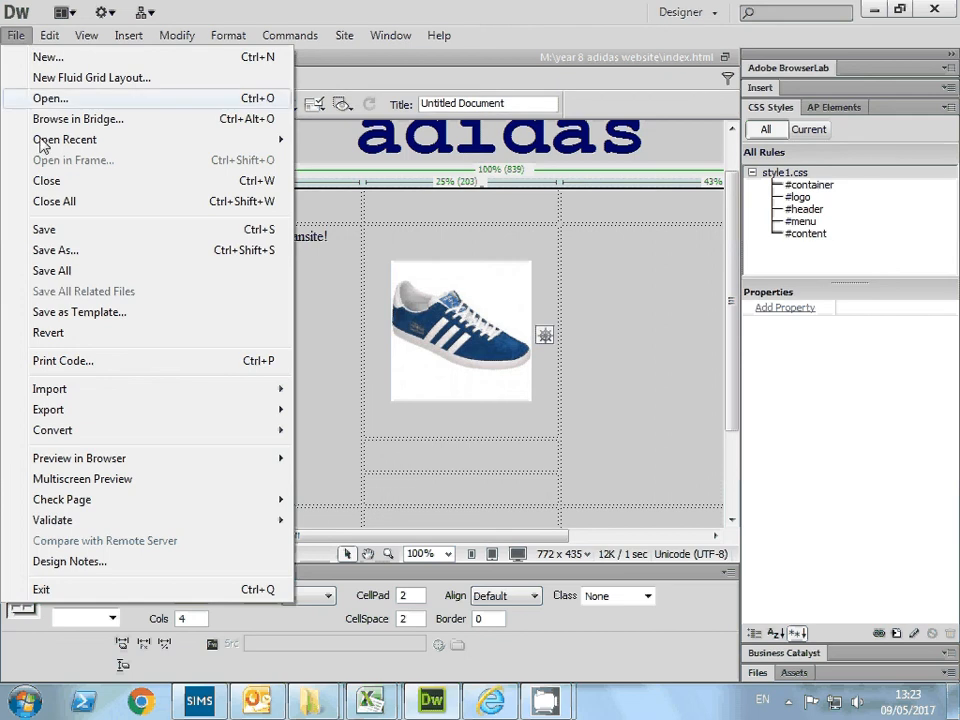
click(58, 229)
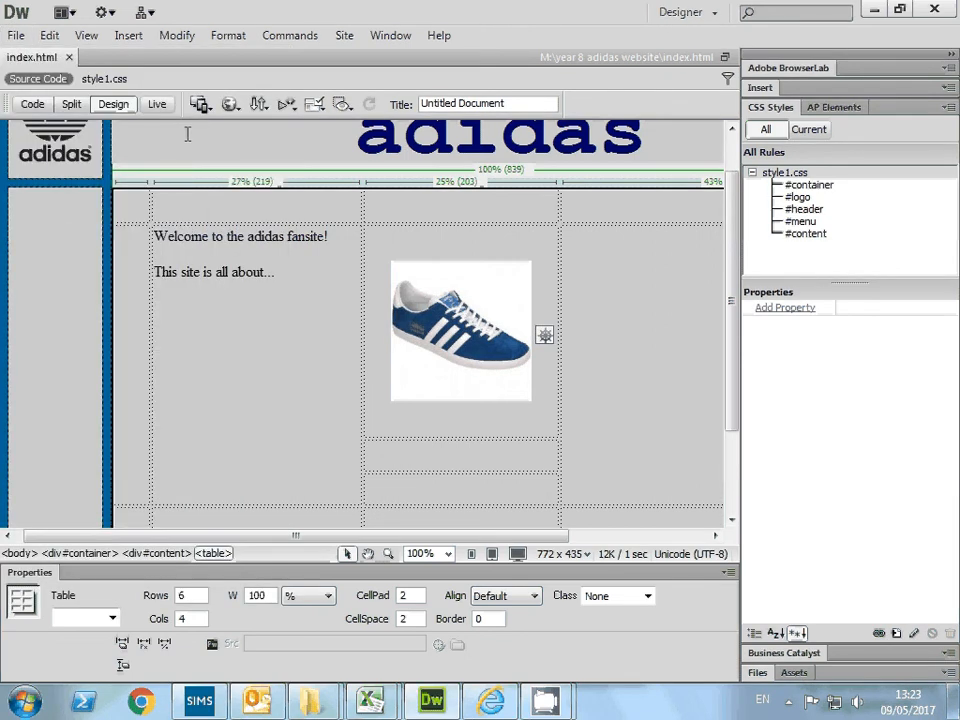
Preview the page in Internet Explorer and test the shoe image's rollover effect.
click(230, 104)
click(254, 131)
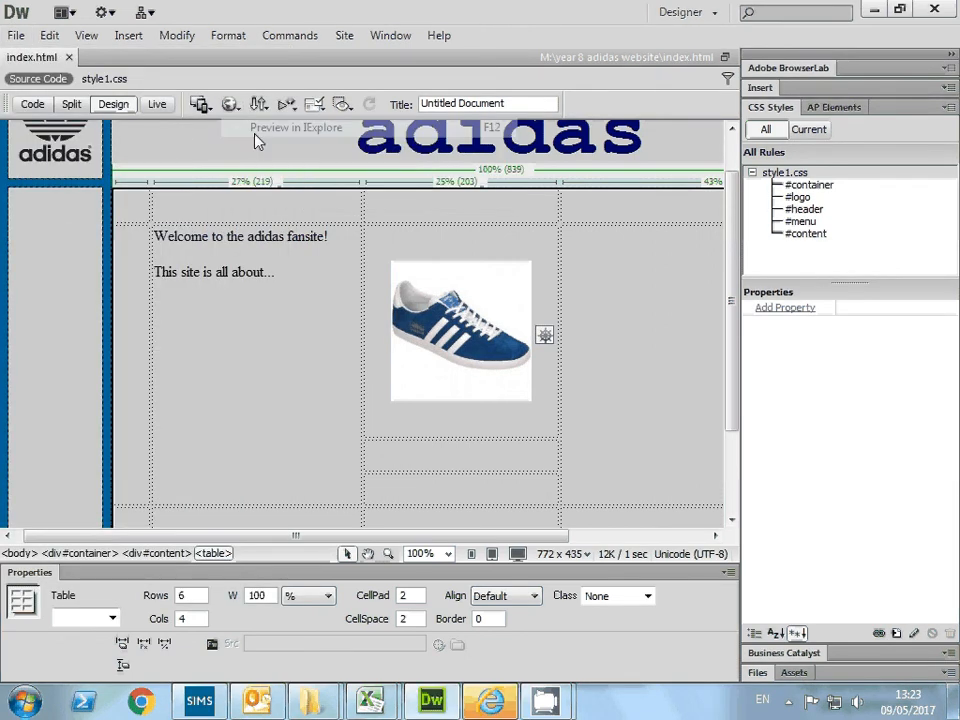
click(493, 701)
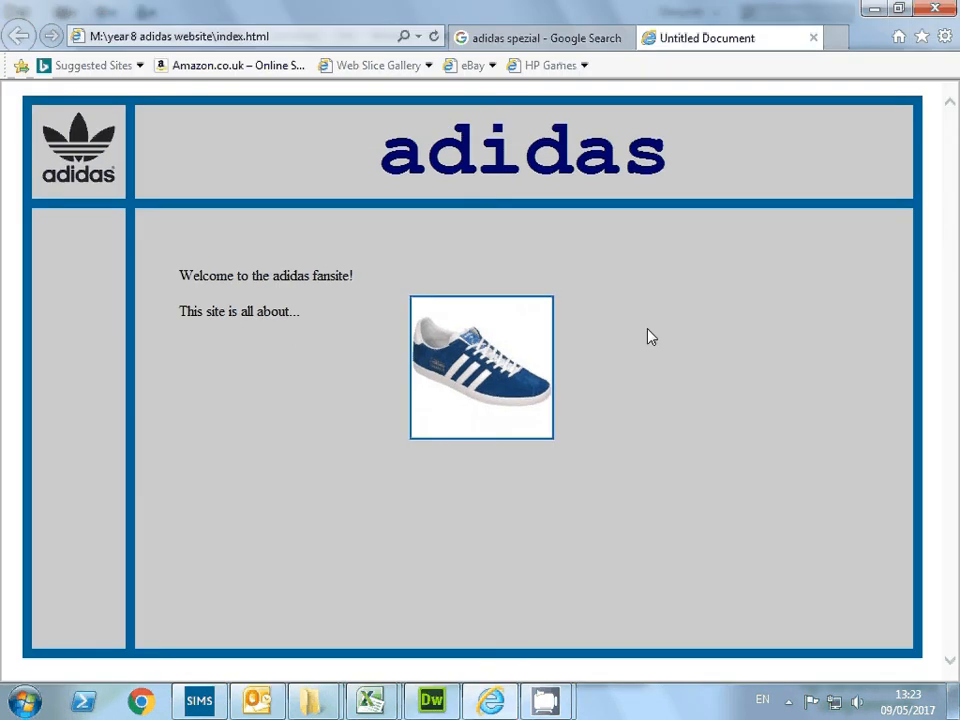
mouse_move(551, 357)
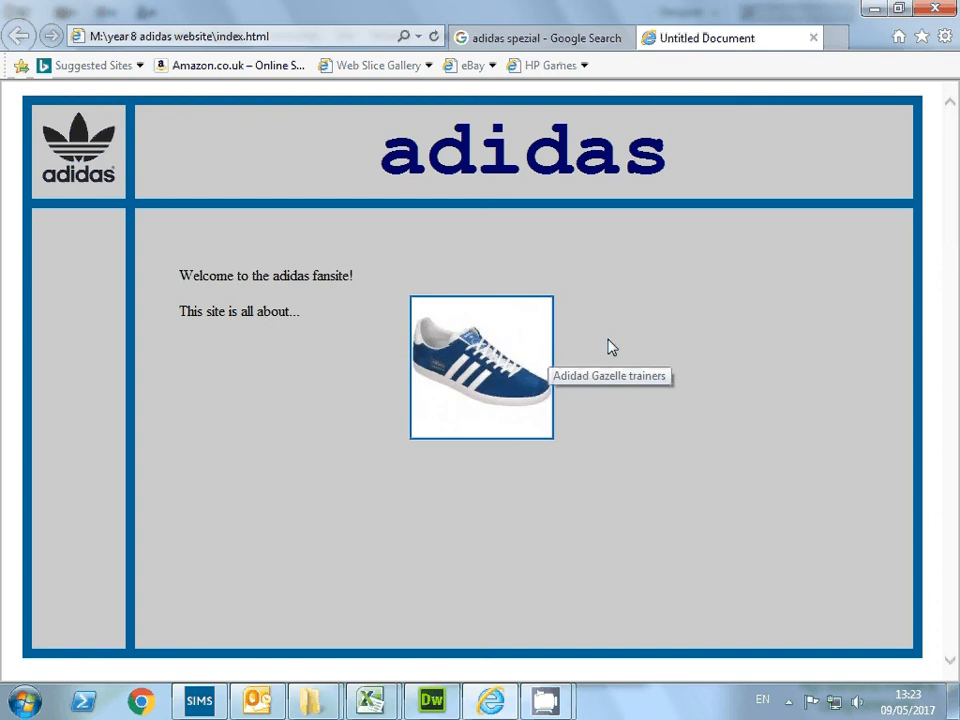
mouse_move(512, 348)
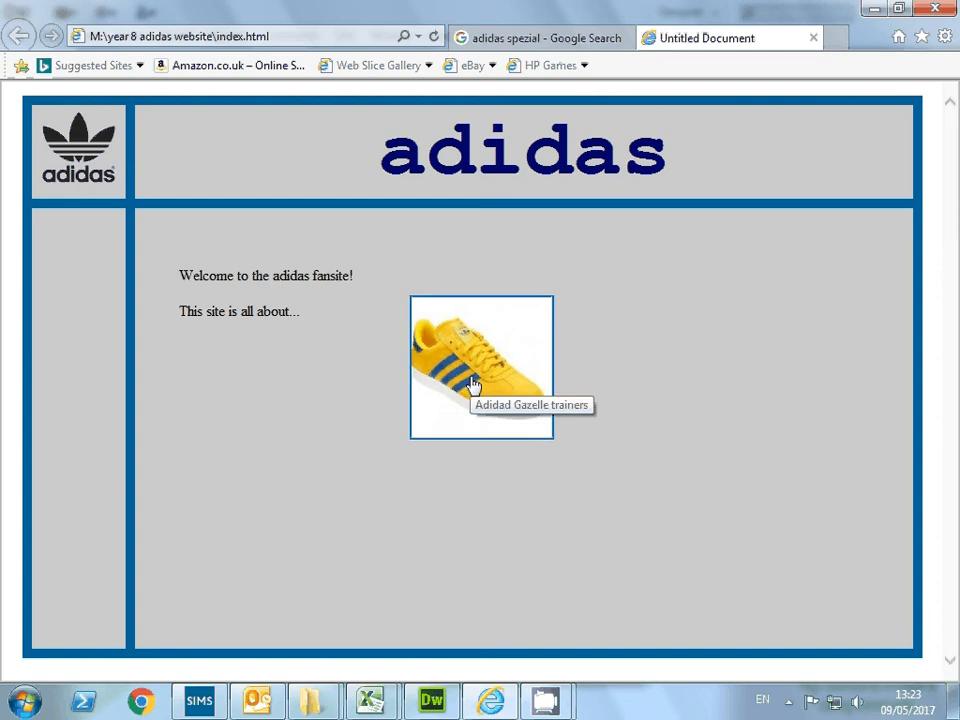
Switch back to Dreamweaver and correct the shoe image's alternate text to "Adidas Gazelle trainers".
click(445, 699)
click(447, 325)
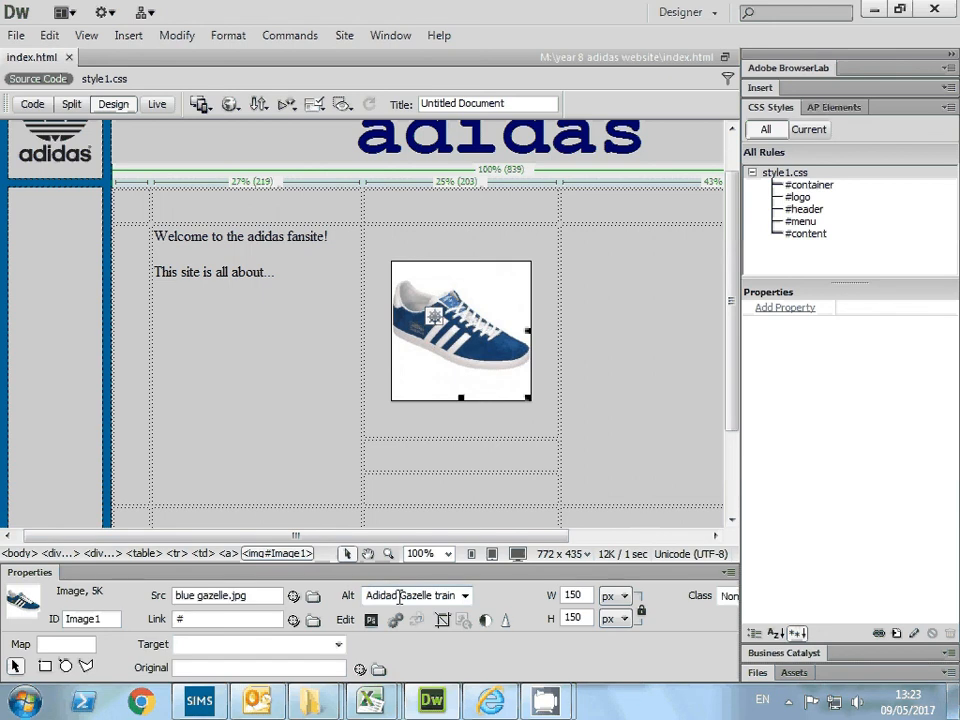
drag(370, 595, 433, 596)
click(430, 595)
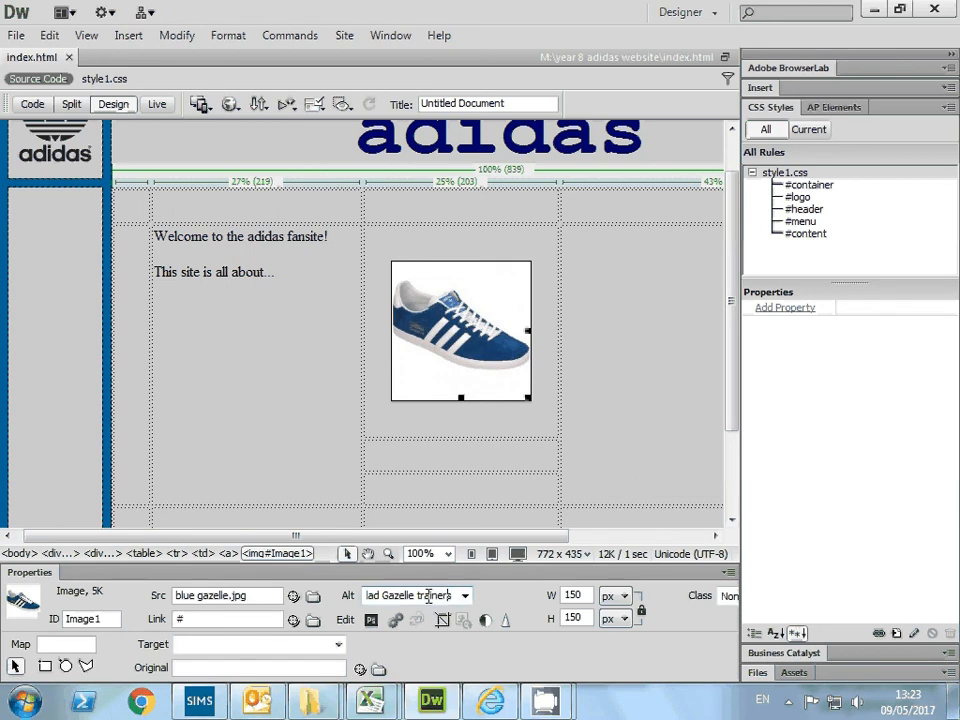
key(Left)
key(Left)
key(Left)
key(Left)
key(Left)
key(Left)
key(Left)
key(Left)
key(Left)
key(Left)
key(Left)
key(Left)
key(BackSpace)
key(Right)
text(as)
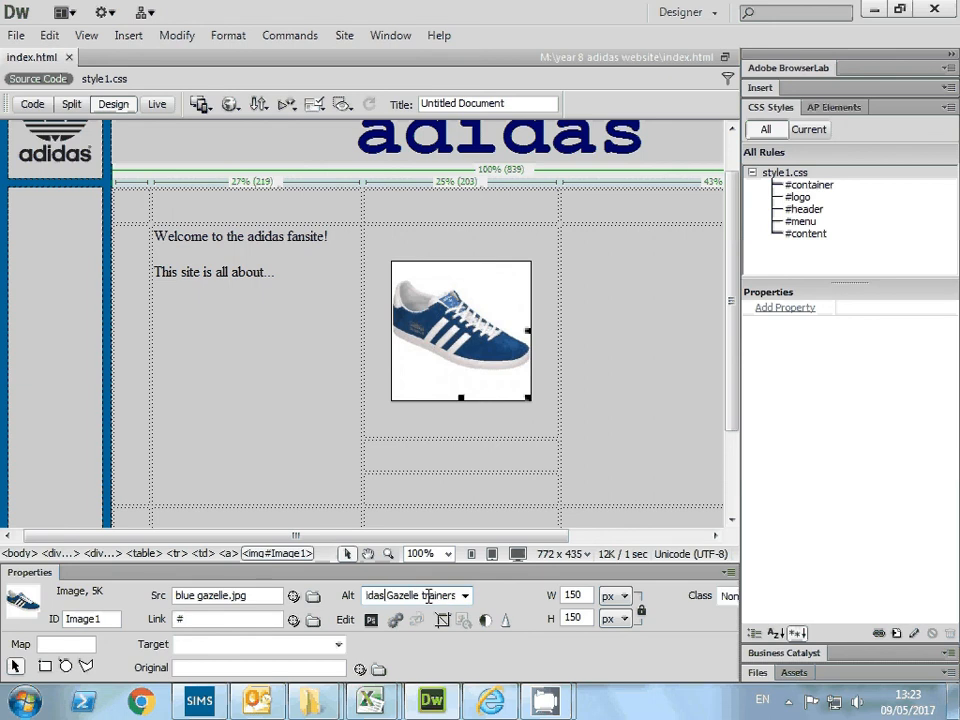
Save all open files and preview the page in Internet Explorer again.
click(15, 36)
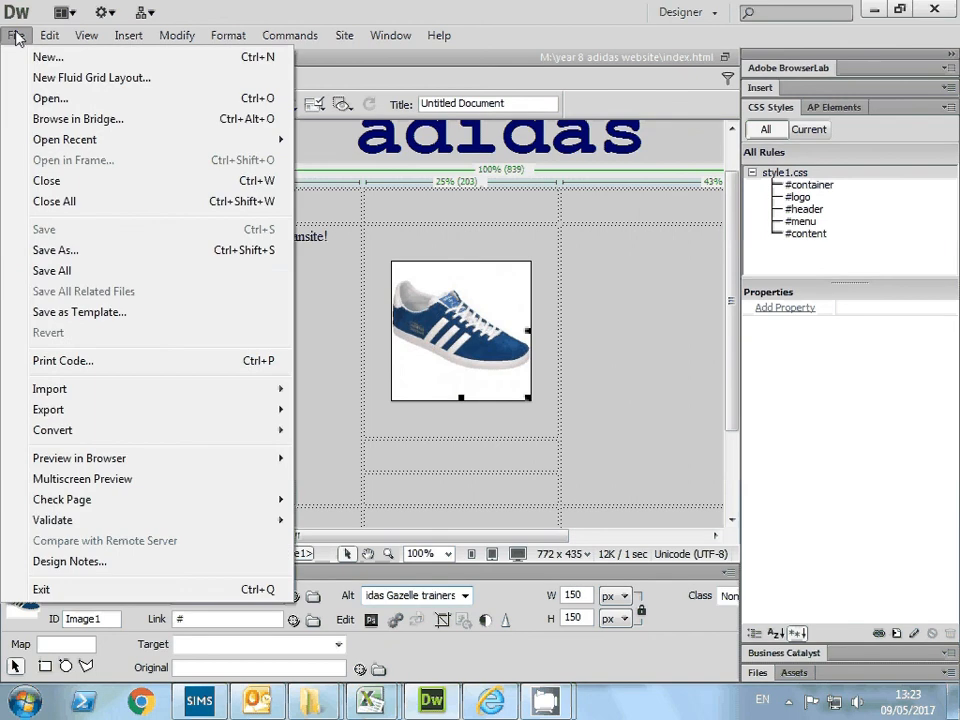
click(75, 271)
key(F12)
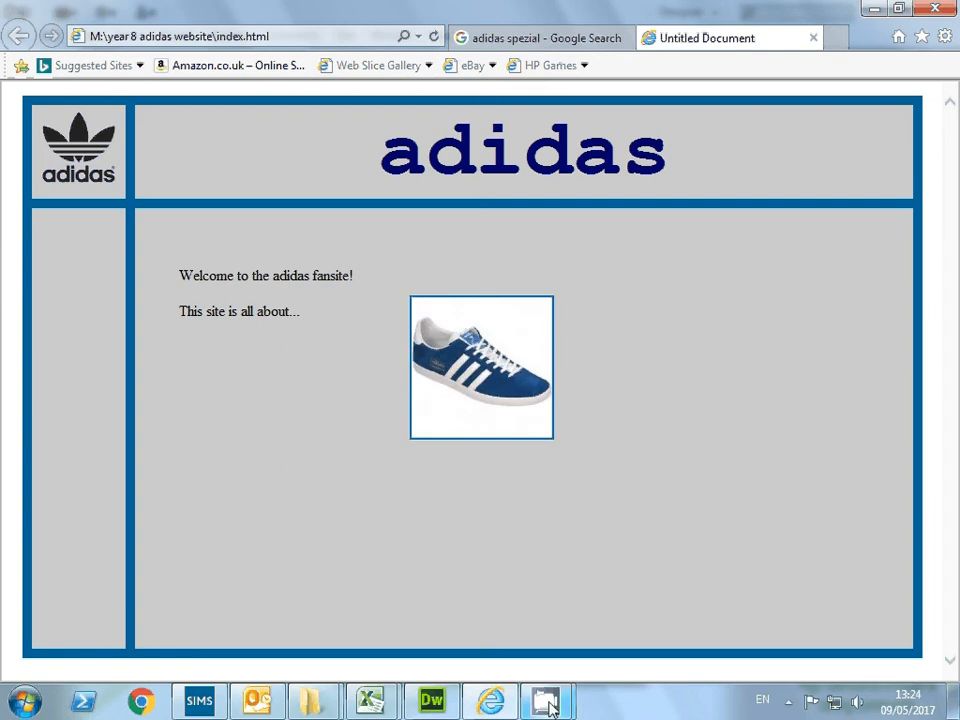
Save all open files in Dreamweaver and refresh the page in Internet Explorer to check the shoe image's alternate text.
click(431, 701)
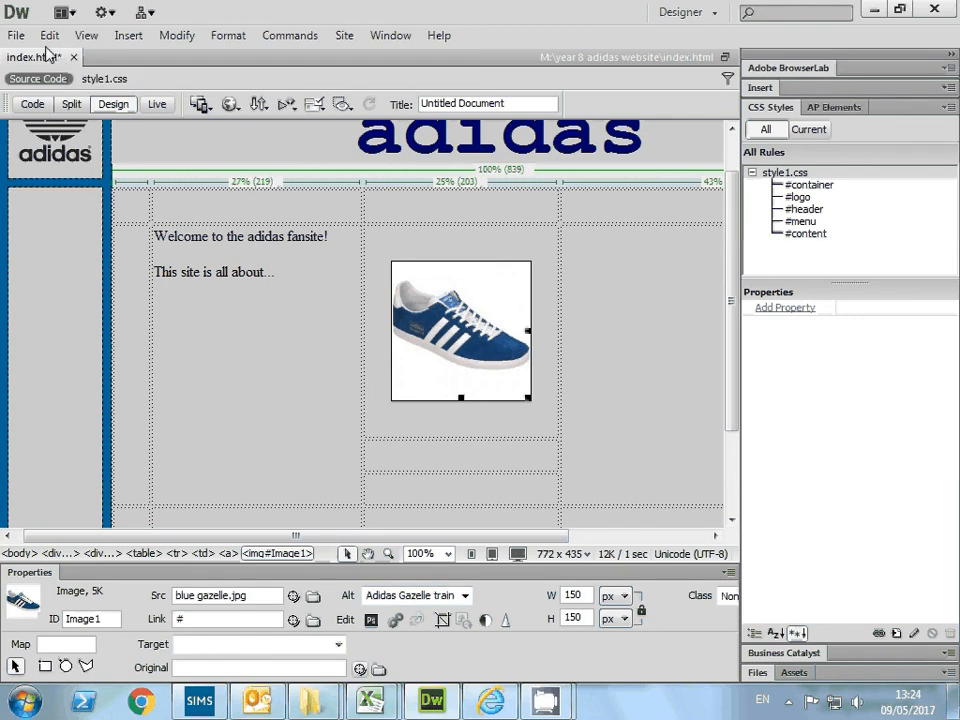
click(17, 36)
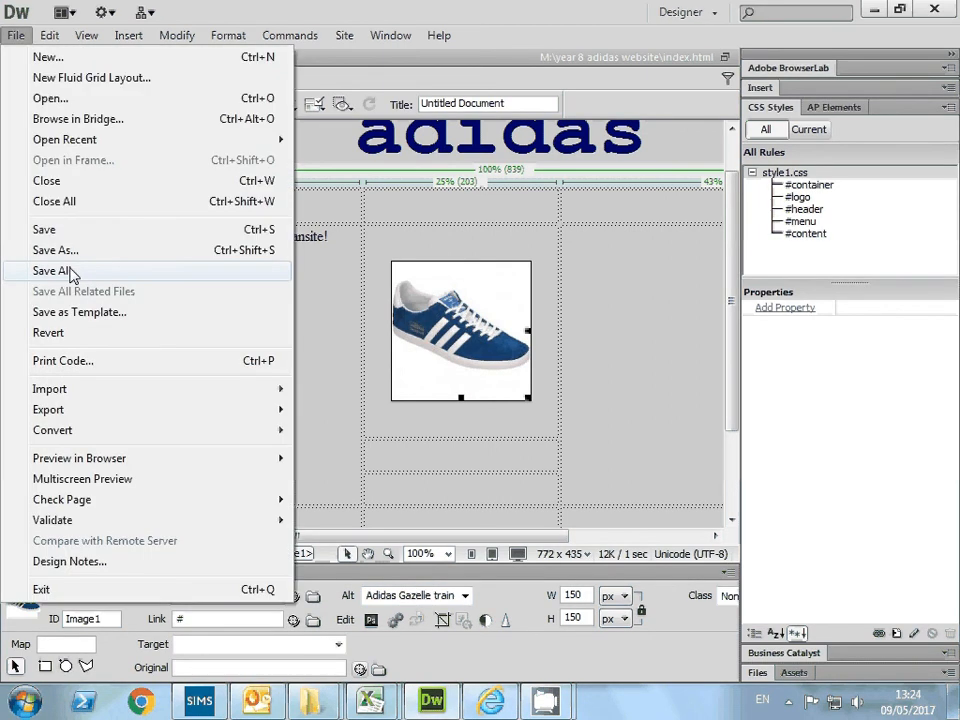
click(71, 270)
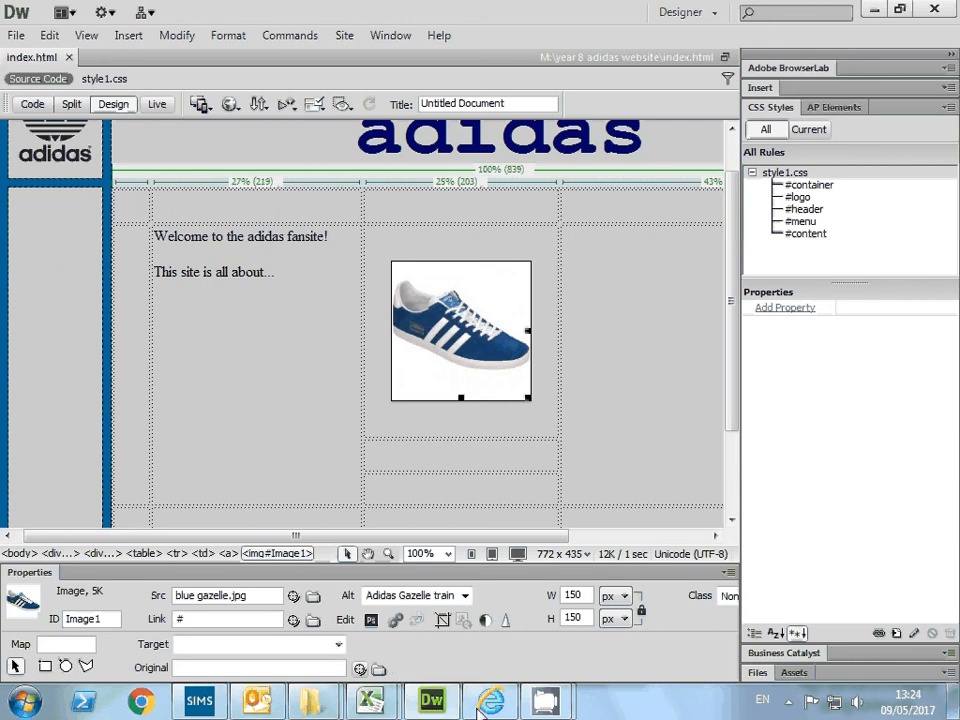
click(488, 702)
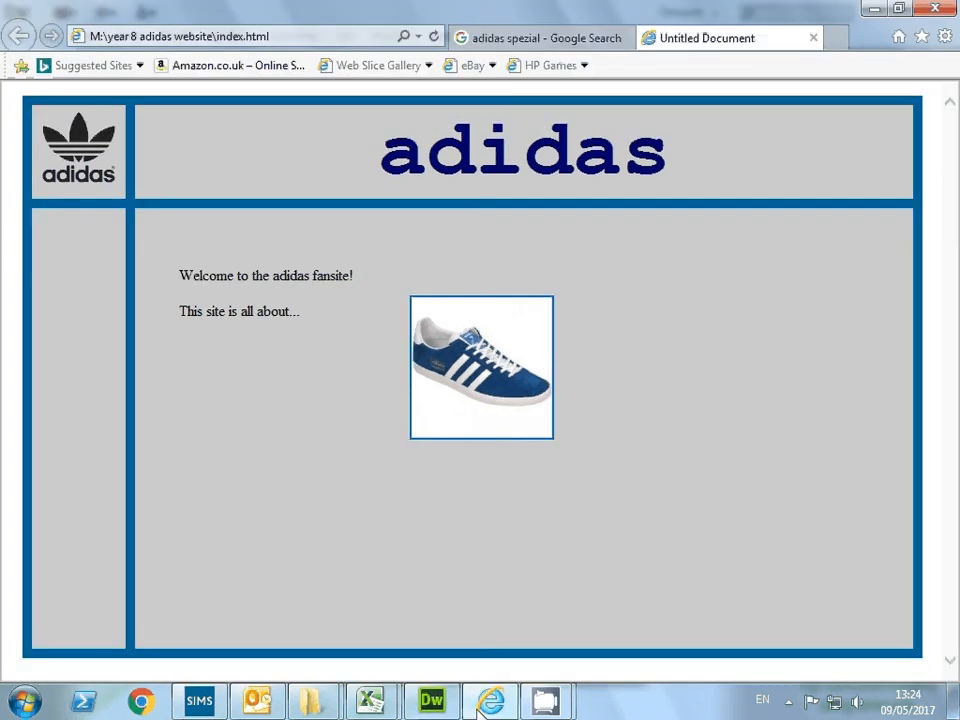
click(434, 38)
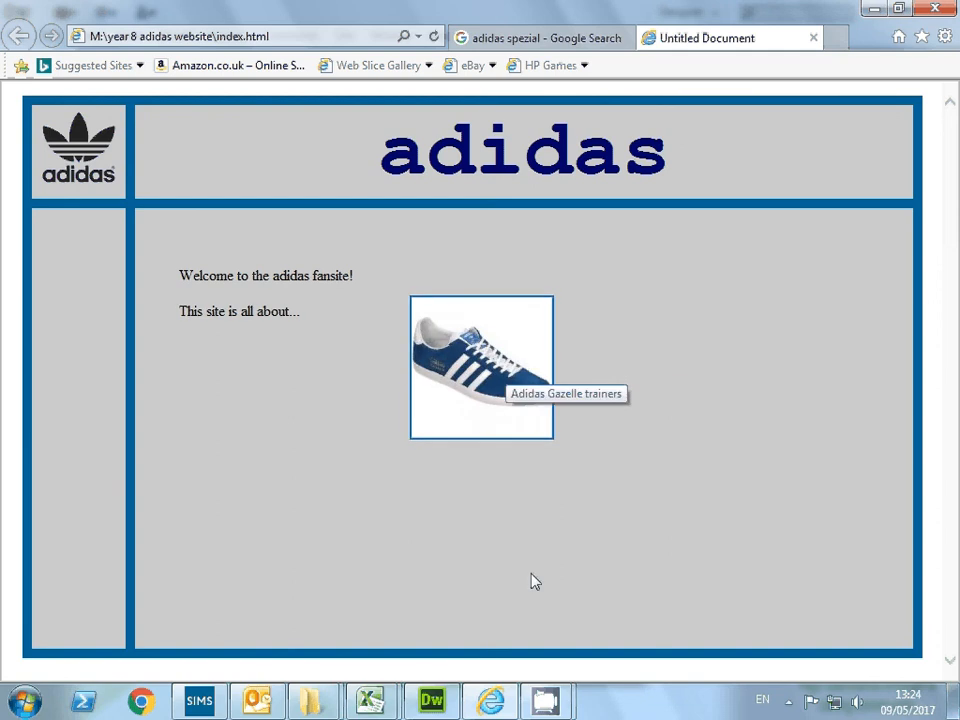
Switch back to Dreamweaver and insert "blue jeans.jpg" in the empty table cell below the Gazelle image, leaving its alternate text blank.
click(436, 703)
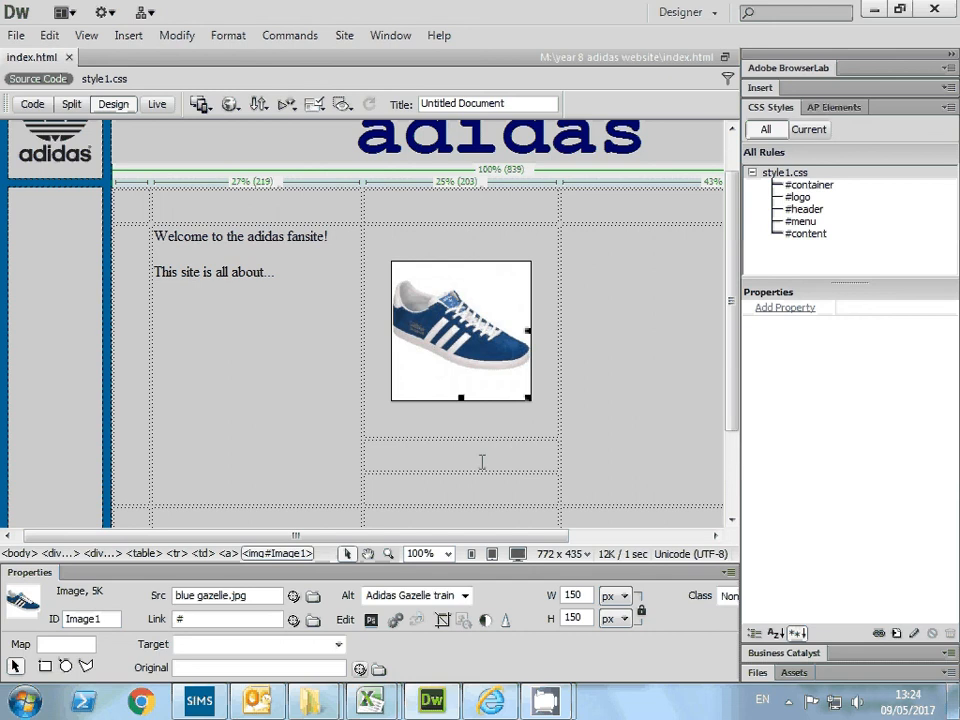
click(482, 462)
click(133, 42)
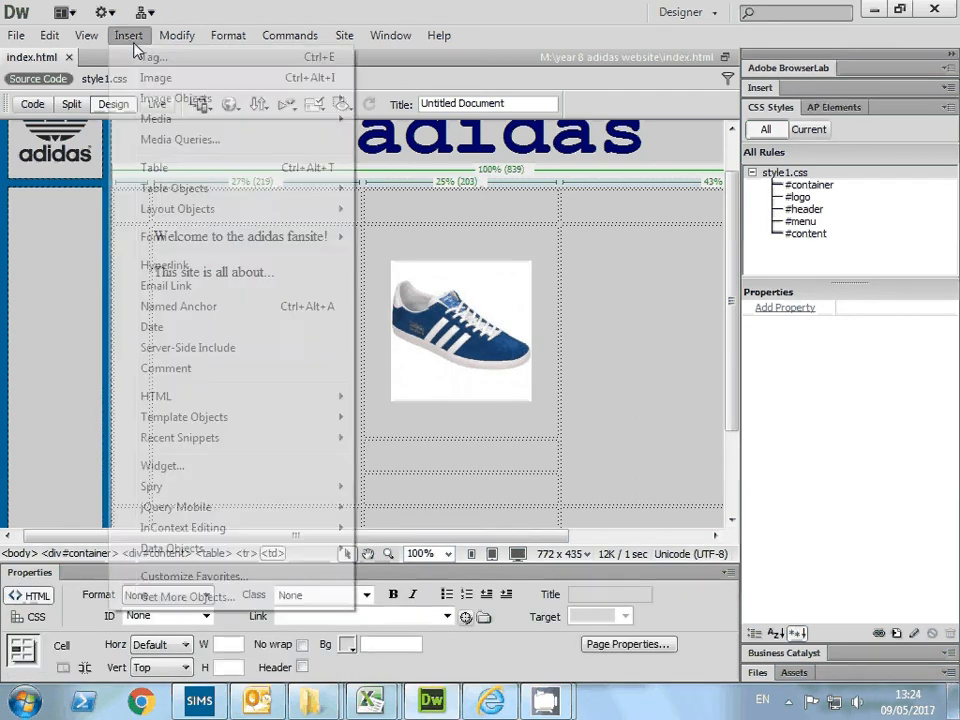
click(152, 78)
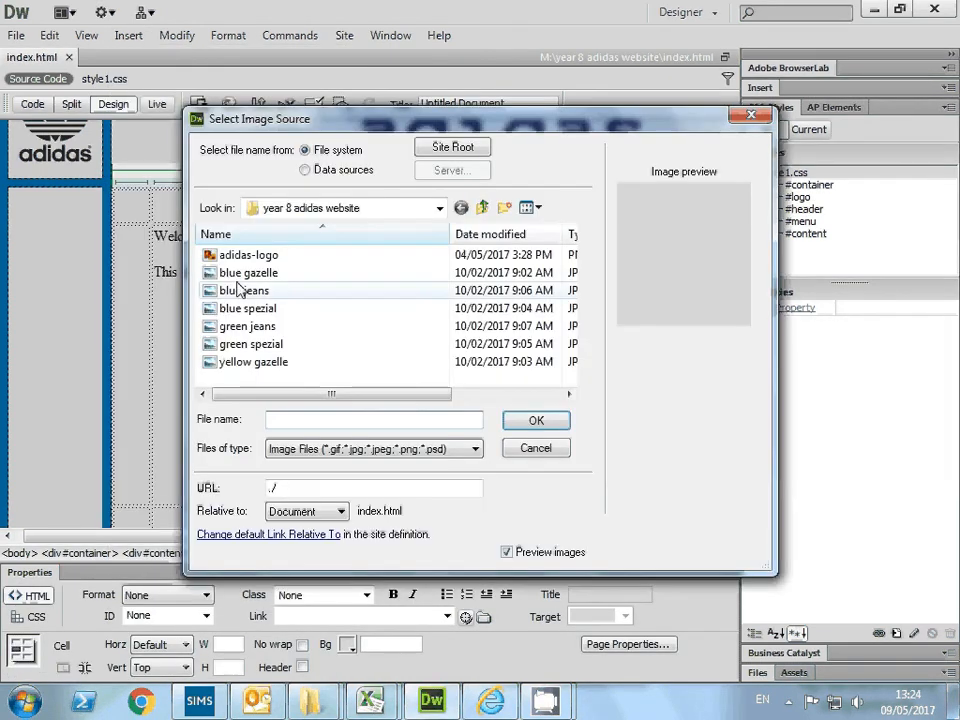
click(240, 290)
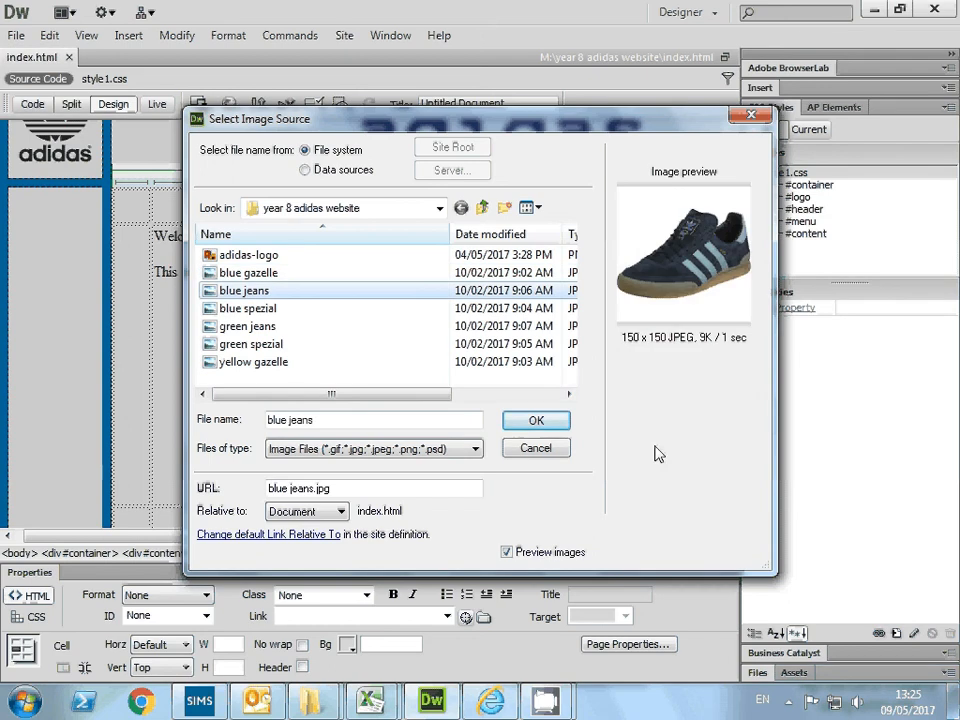
click(561, 422)
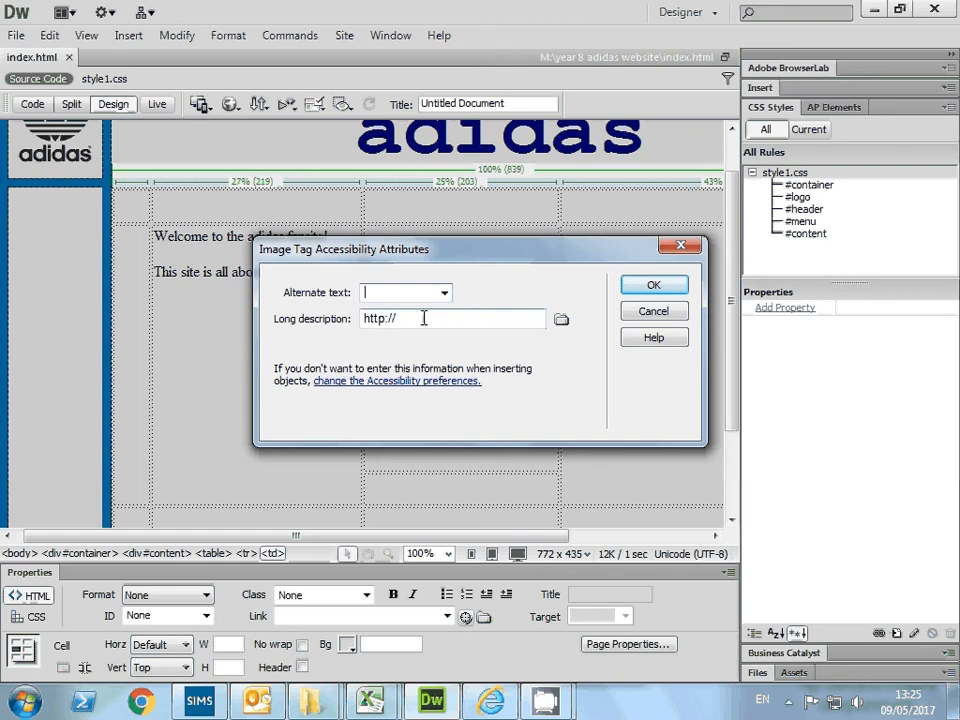
click(658, 288)
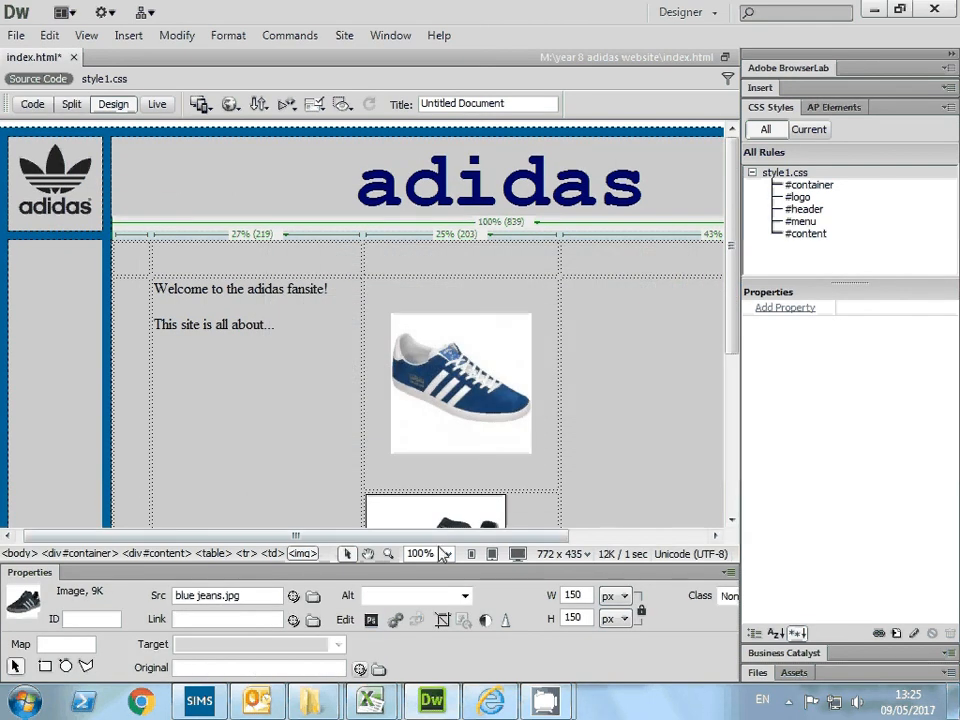
scroll(440, 480, down, 3)
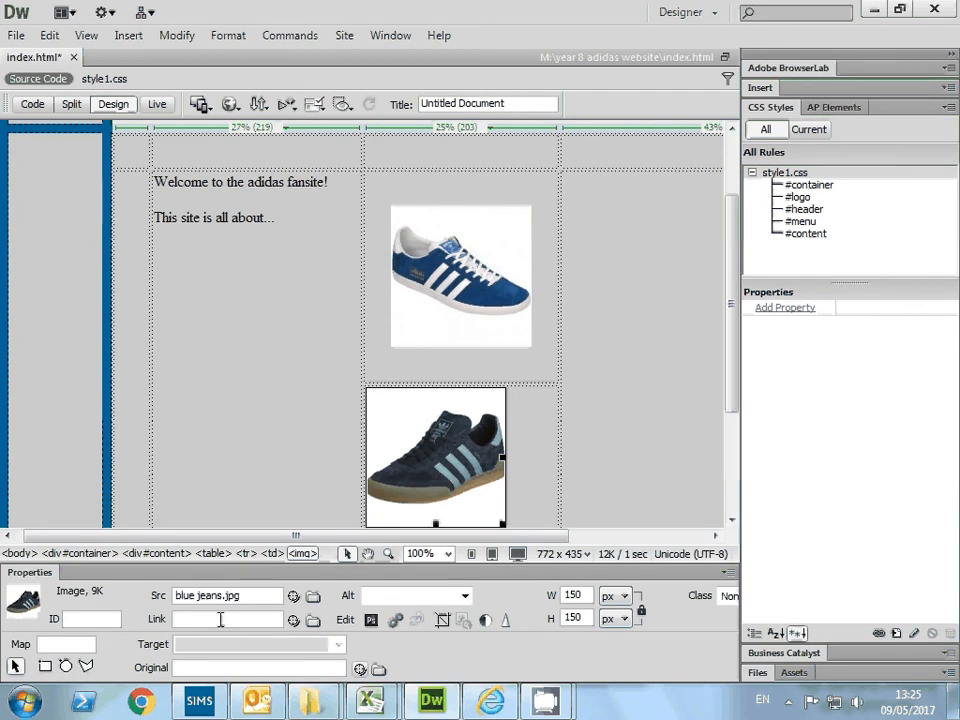
Delete the blue jeans image from the table cell below the Gazelle image.
click(221, 619)
key(Delete)
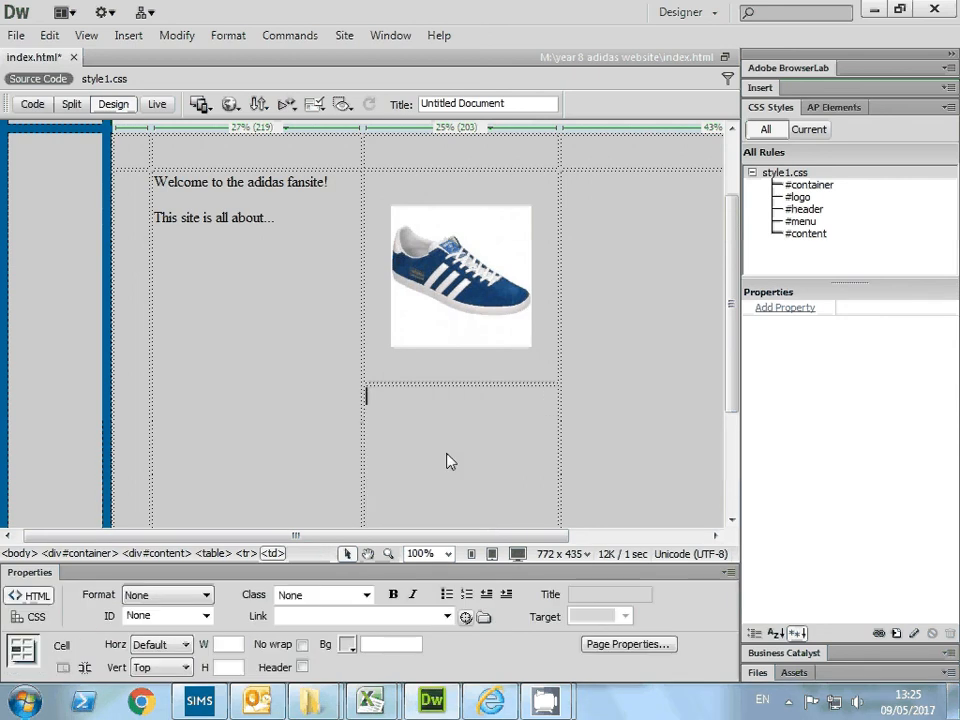
click(608, 392)
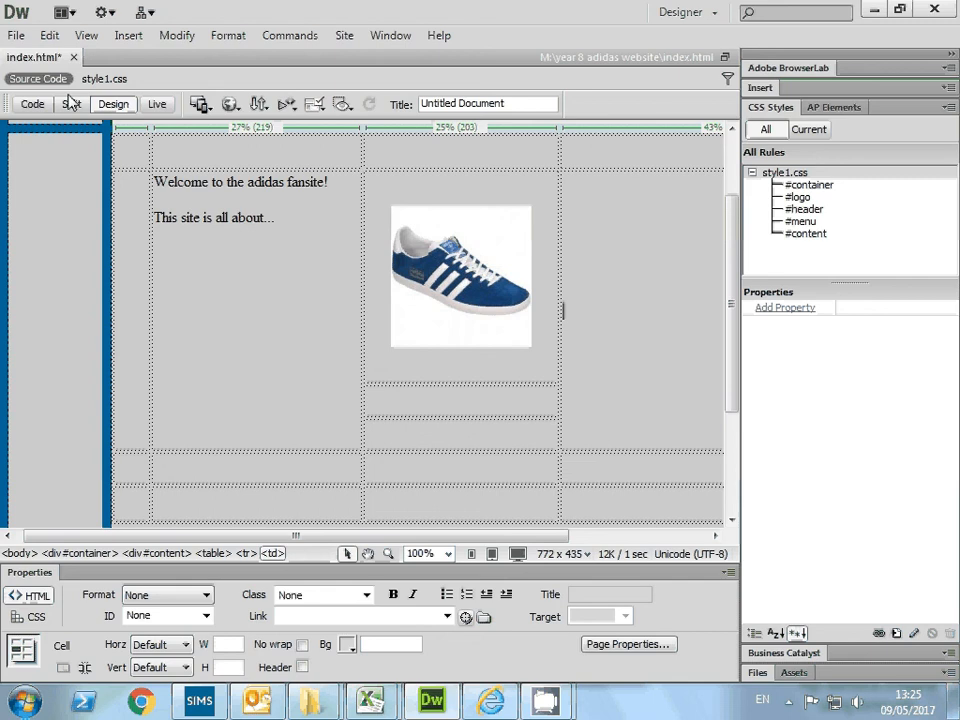
mouse_move(545, 700)
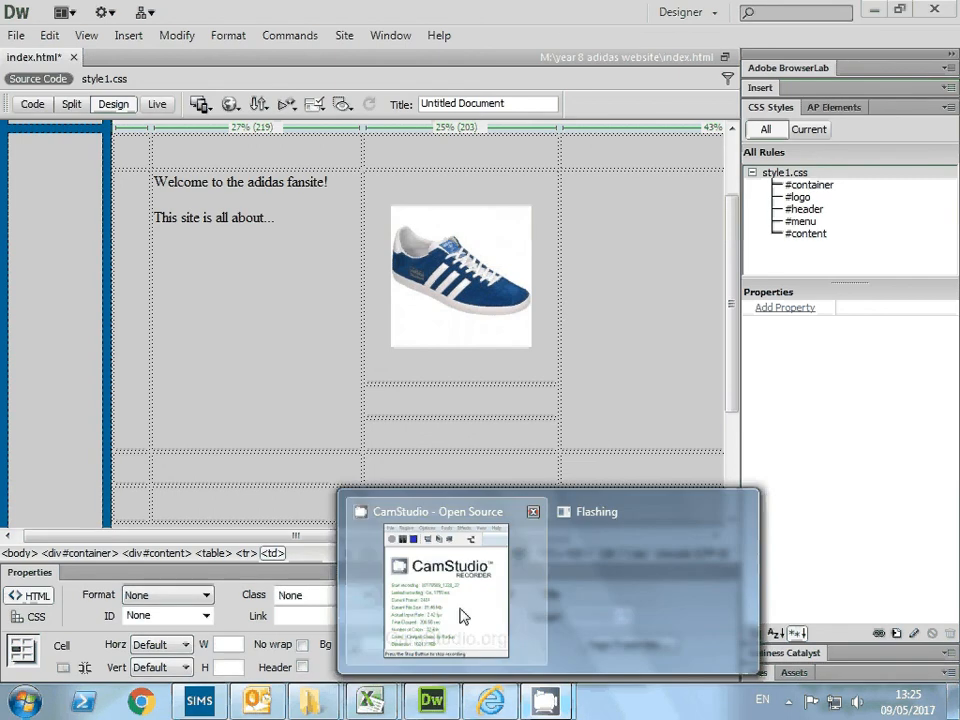